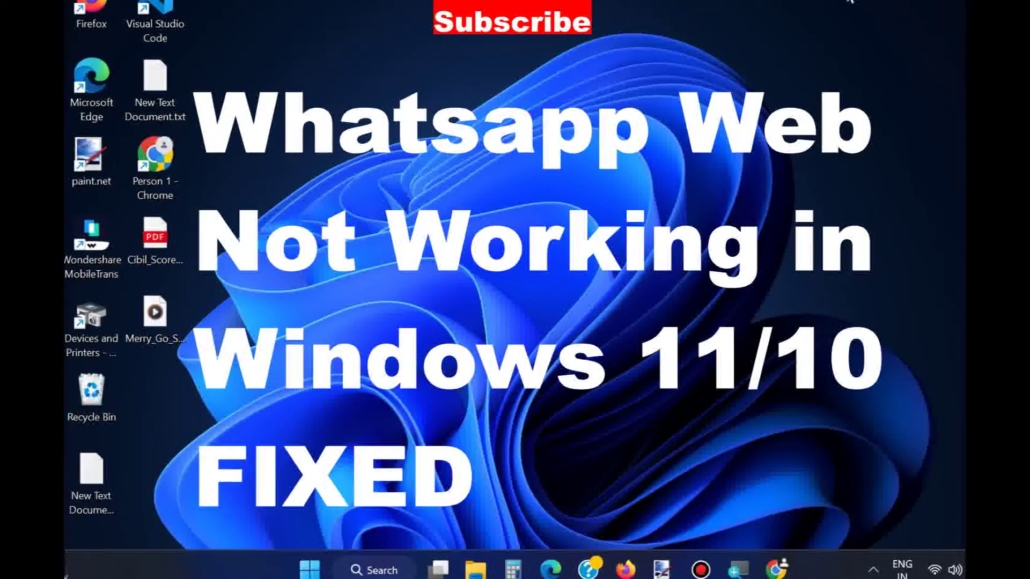
# Launch Google Chrome from the taskbar onto a new Google tab
pyautogui.click(775, 568)
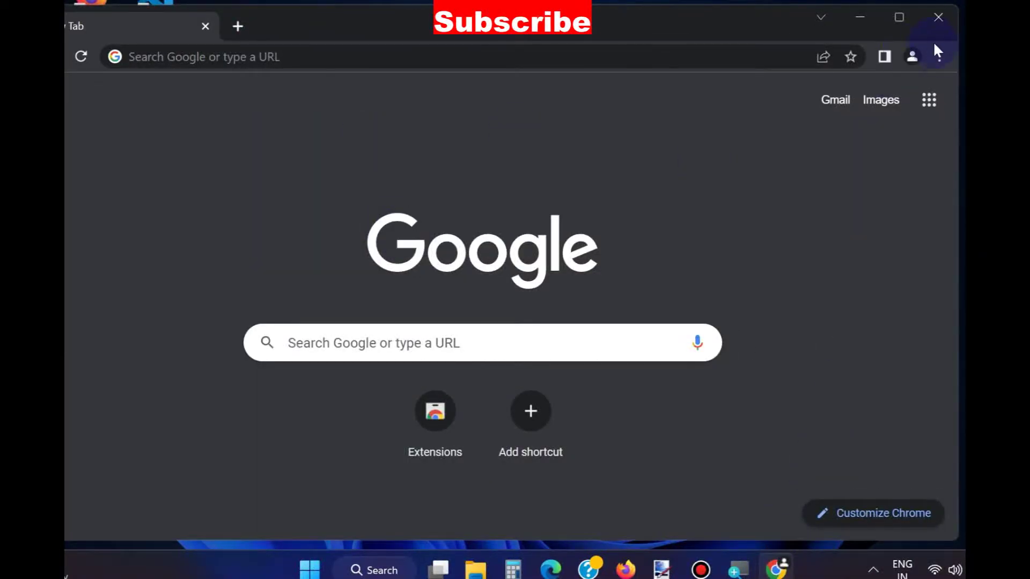
# Check About Google Chrome to confirm version 108.0.5359.125 is up to date, then return to the new tab
pyautogui.click(939, 56)
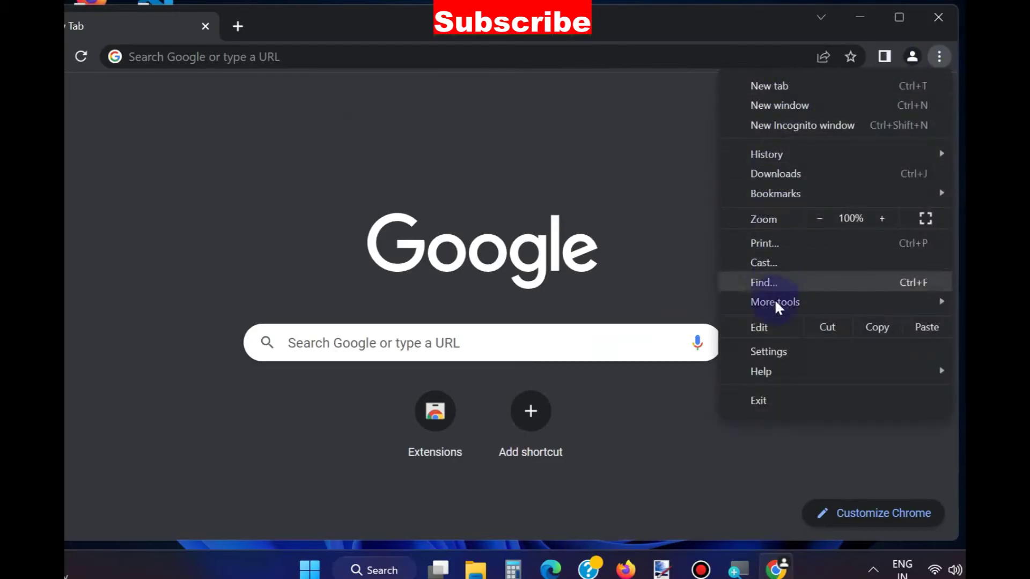
pyautogui.moveTo(770, 375)
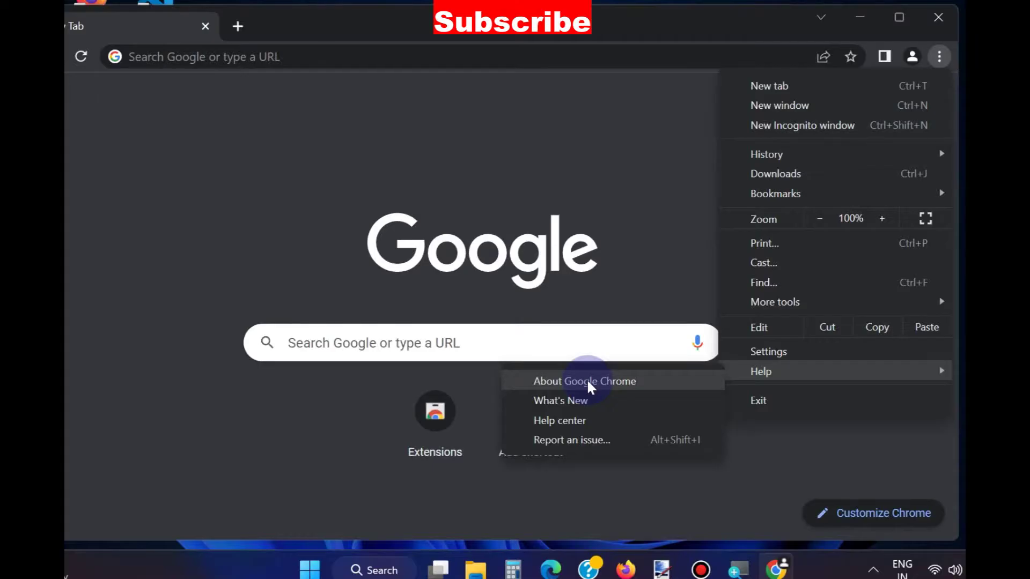
pyautogui.click(587, 381)
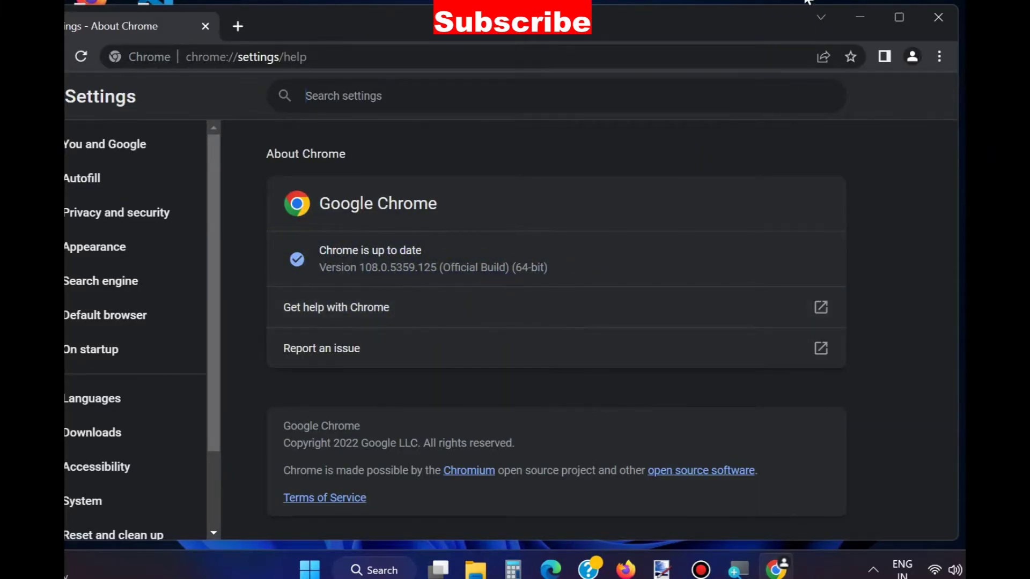
pyautogui.click(811, 18)
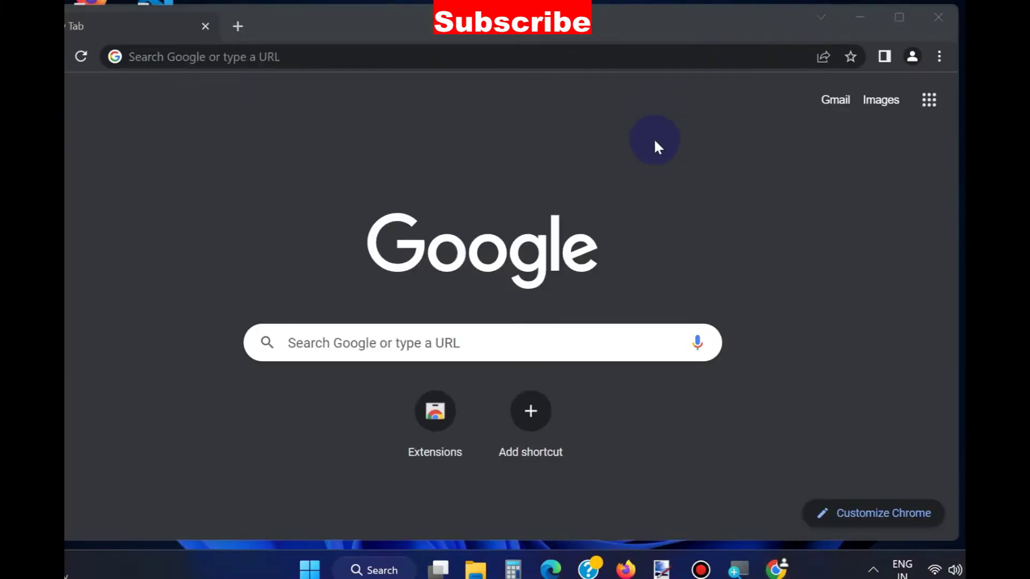
# Open Chrome Settings and move the window slightly right and down
pyautogui.click(939, 54)
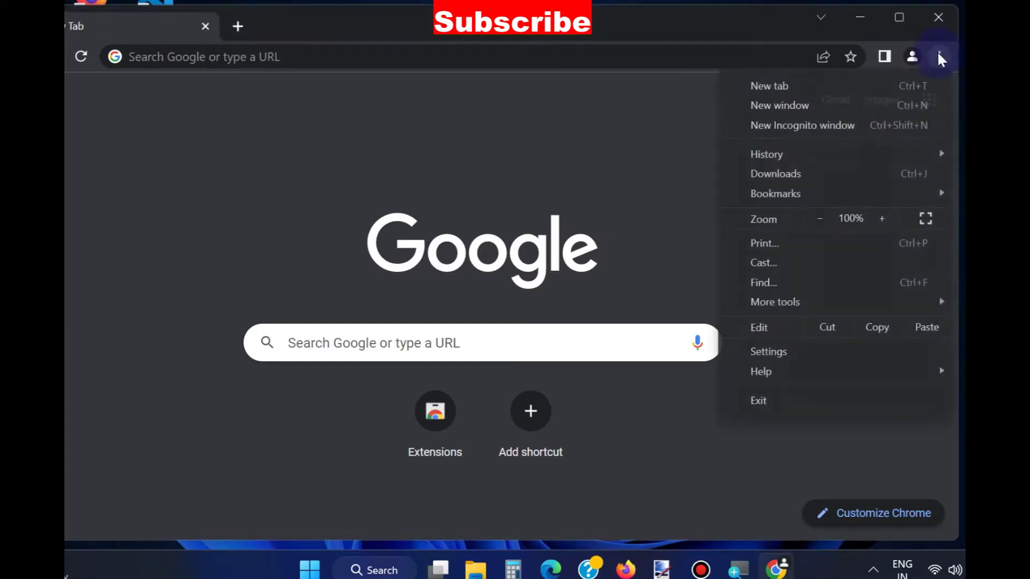
pyautogui.click(777, 350)
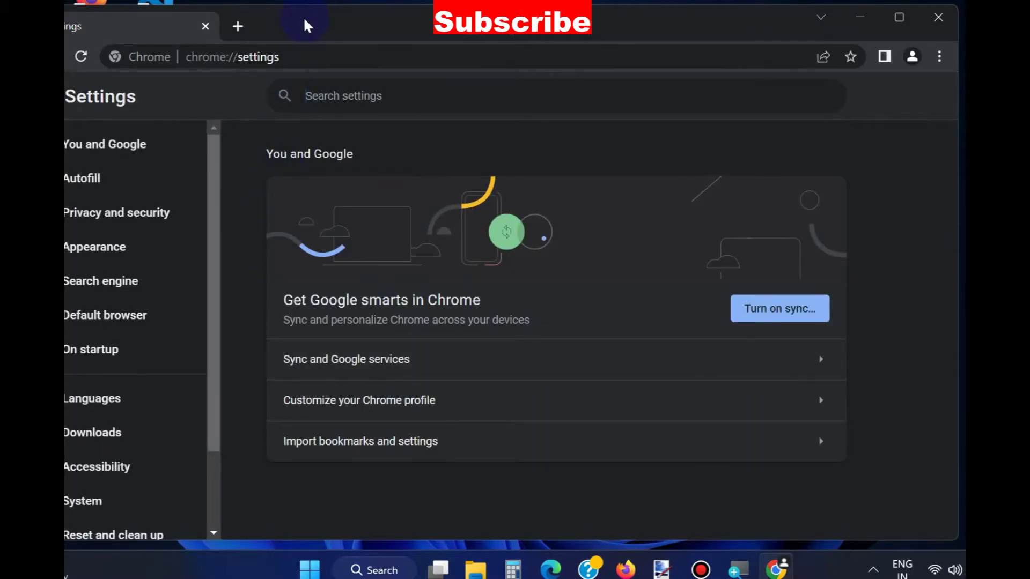
pyautogui.moveTo(304, 26); pyautogui.dragTo(341, 32)
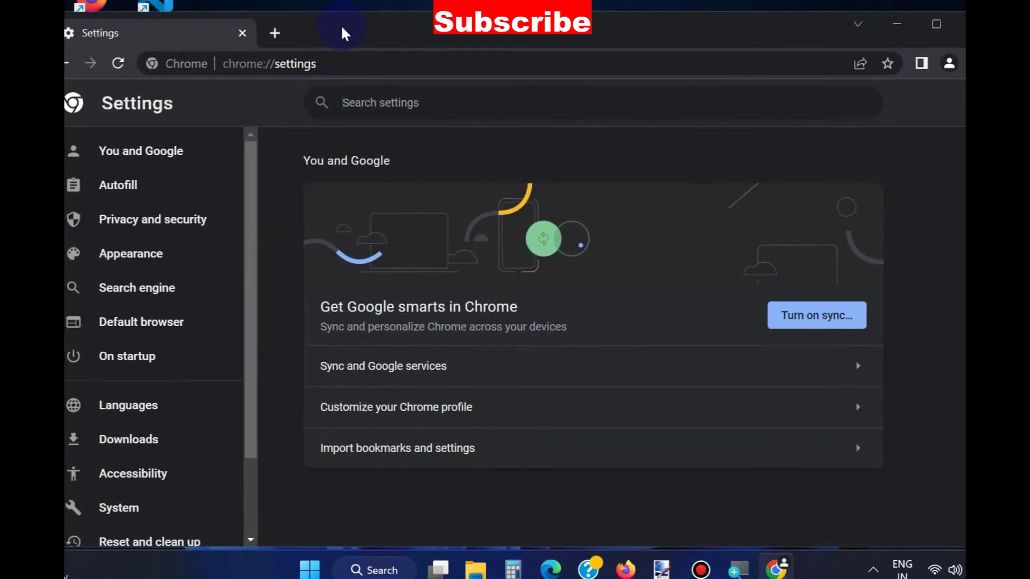
# In Privacy and security, dismiss the Privacy Guide card and open Clear browsing data
pyautogui.click(184, 217)
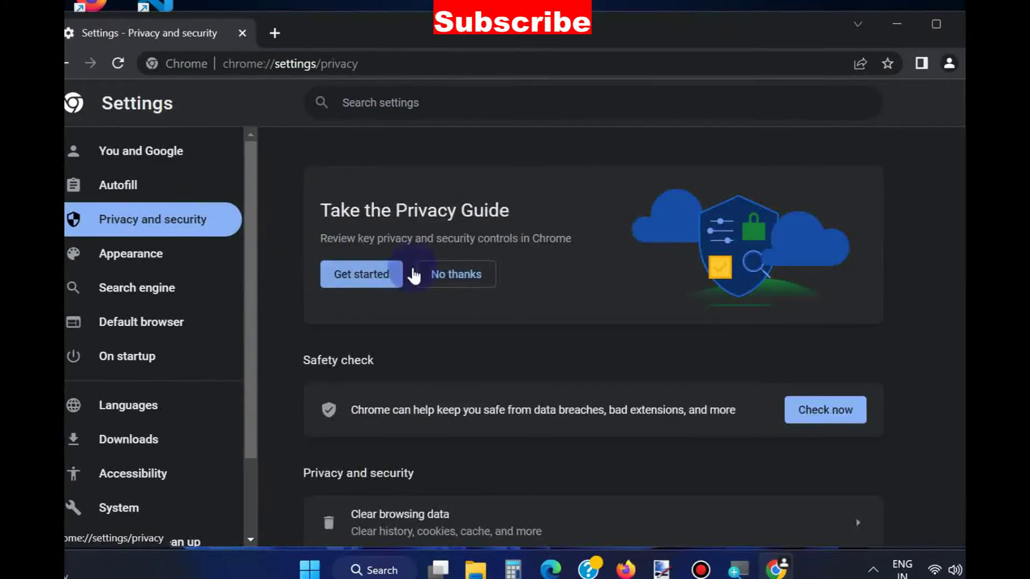
pyautogui.click(488, 287)
pyautogui.scroll(-2, 484, 324)
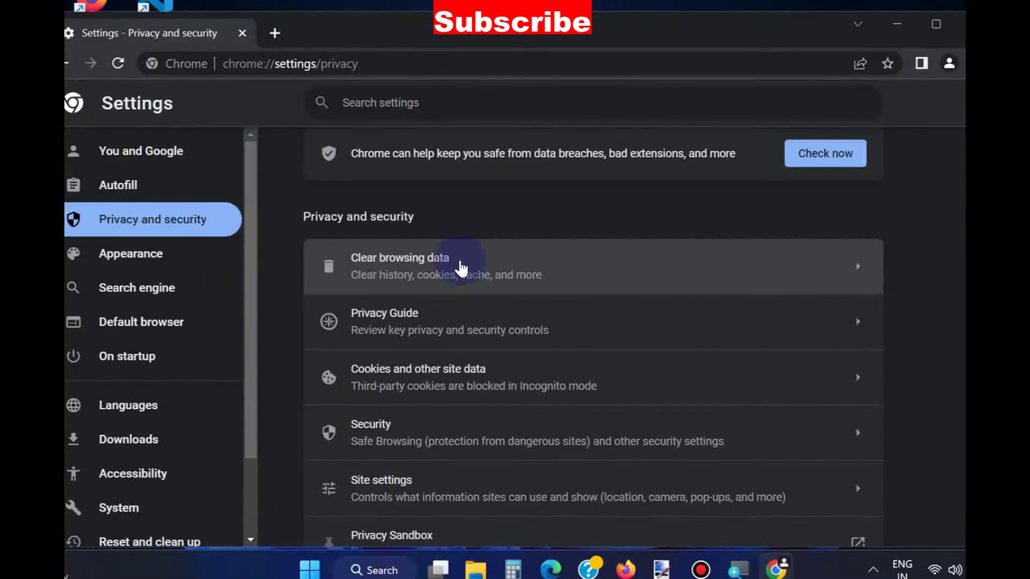
pyautogui.click(461, 267)
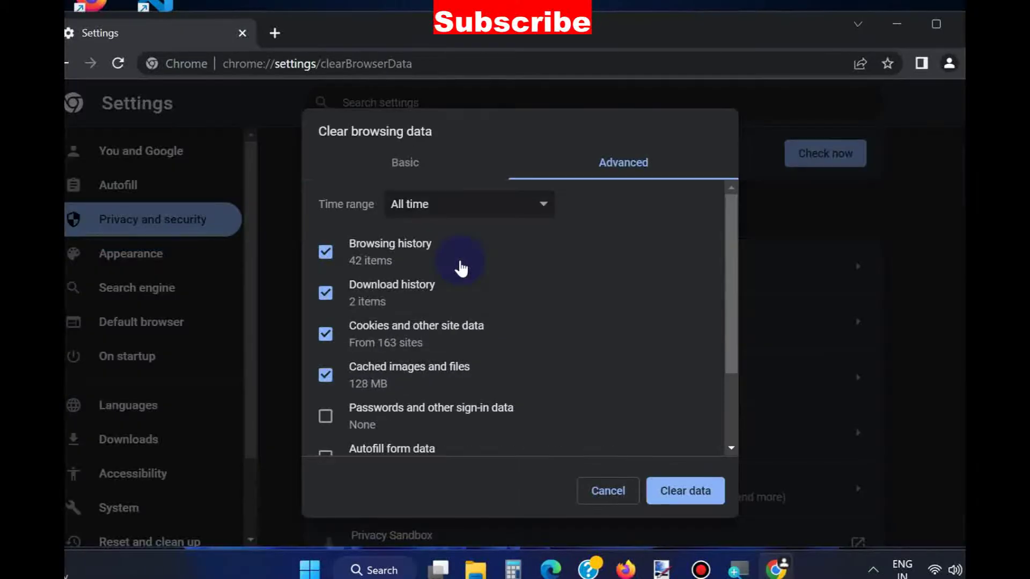
# Clear all-time browsing history, cookies and cached files, then close Chrome with Alt+F4
pyautogui.click(630, 172)
pyautogui.scroll(-2, 390, 370)
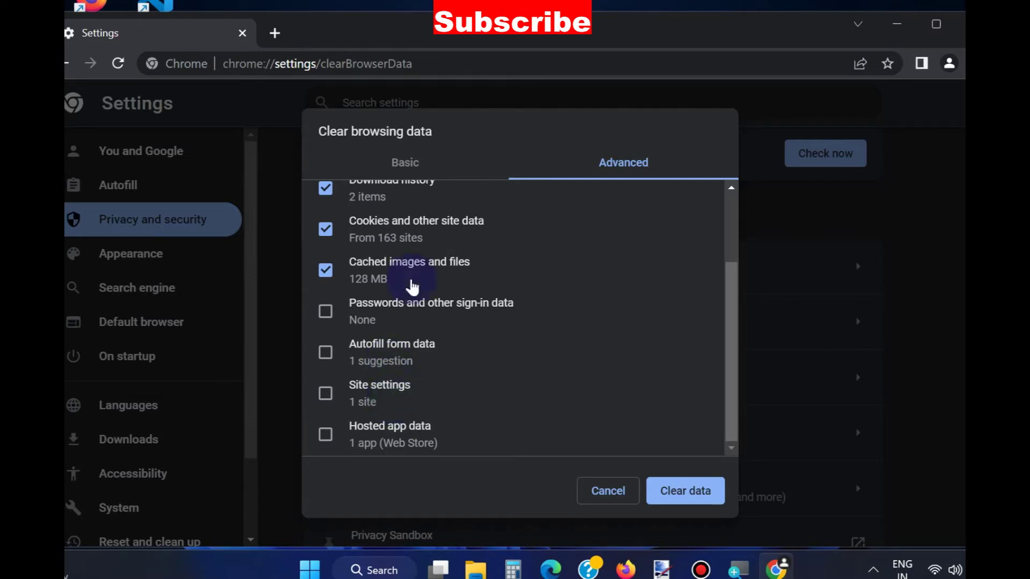
pyautogui.scroll(2, 413, 253)
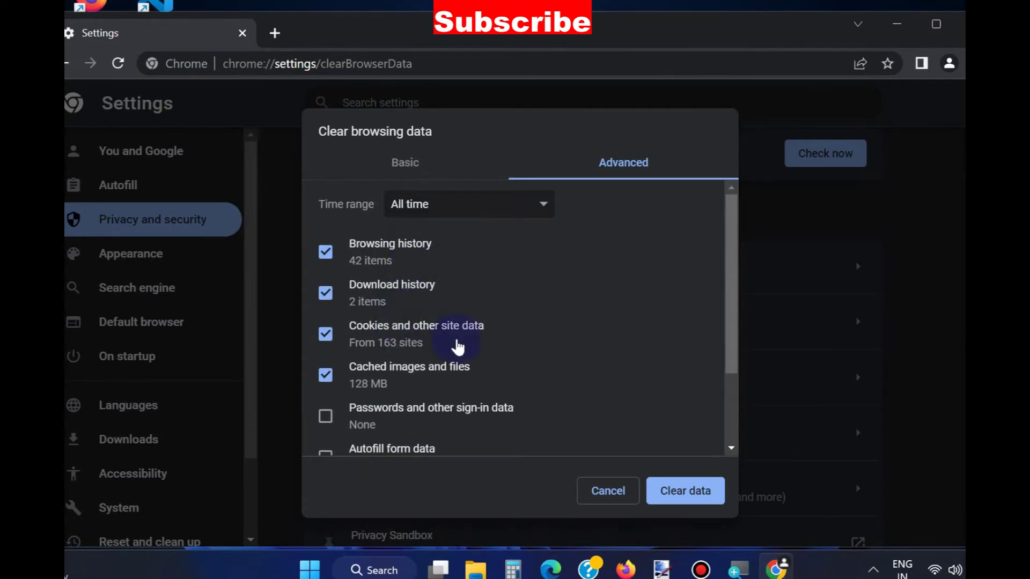
pyautogui.click(684, 493)
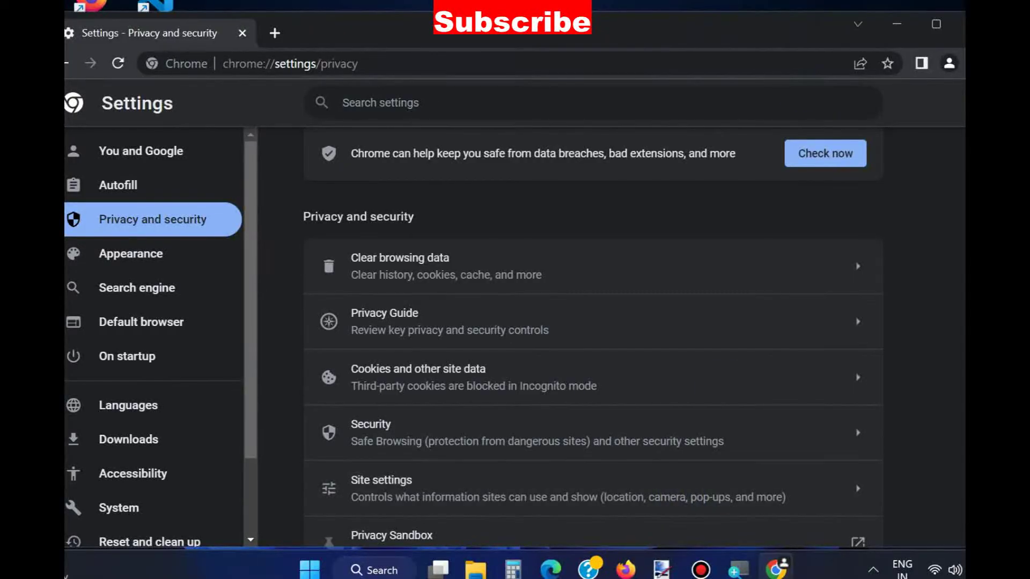
pyautogui.hotkey('alt', 'F4')
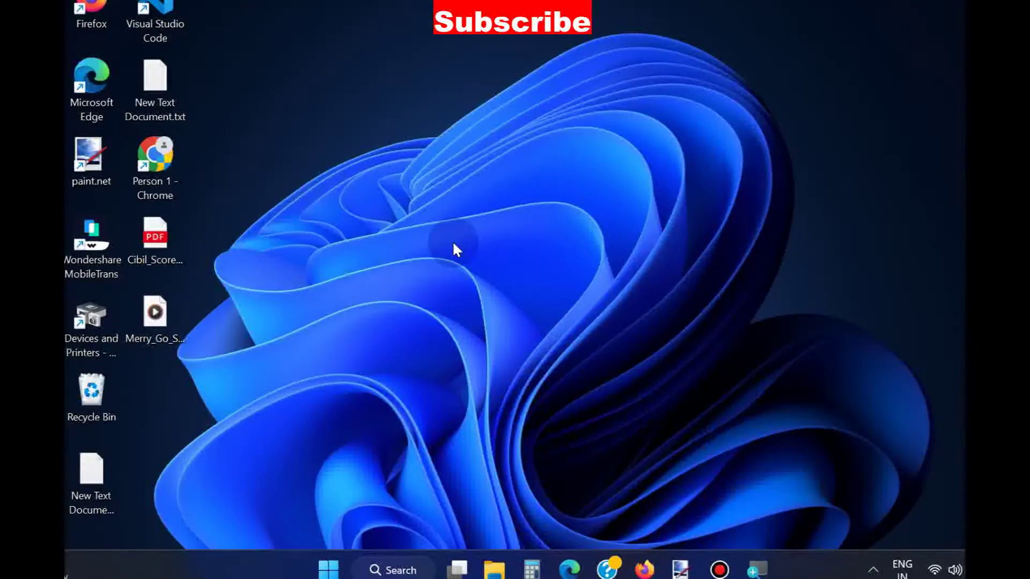
# Open Windows Settings from the Start right-click menu and go to Network & internet > Proxy
pyautogui.rightClick(329, 570)
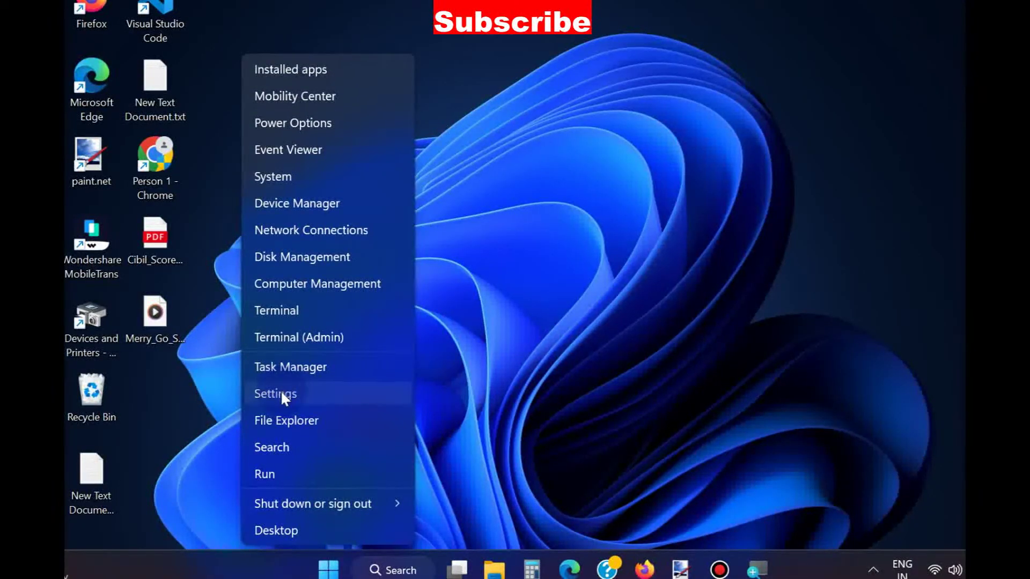
pyautogui.click(281, 397)
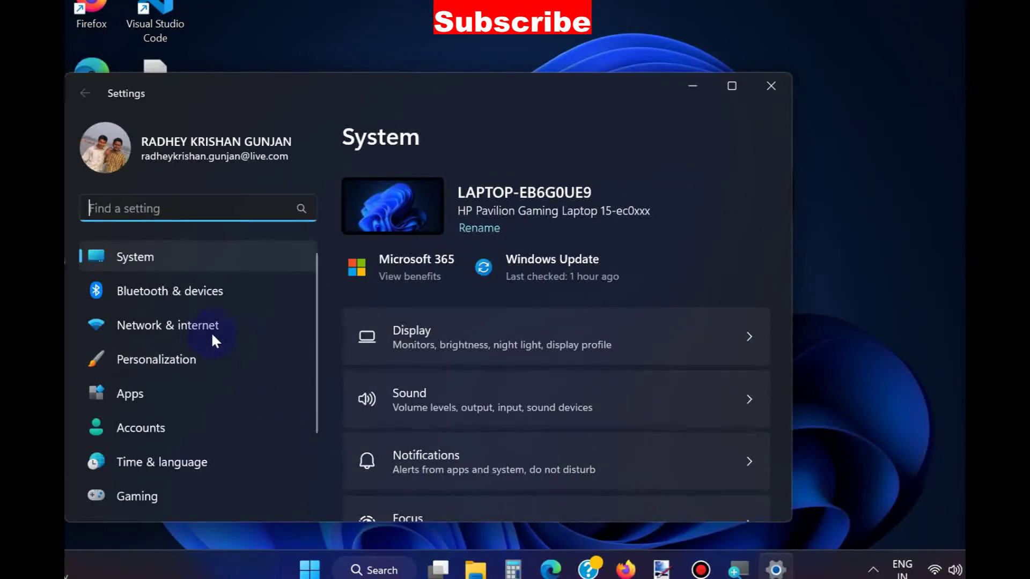
pyautogui.click(156, 324)
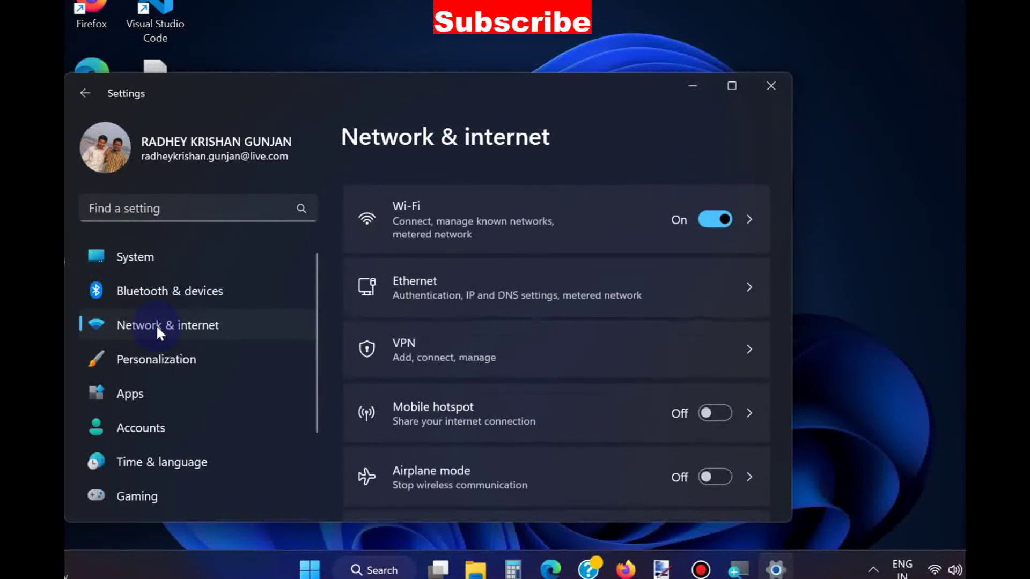
pyautogui.scroll(-3, 464, 353)
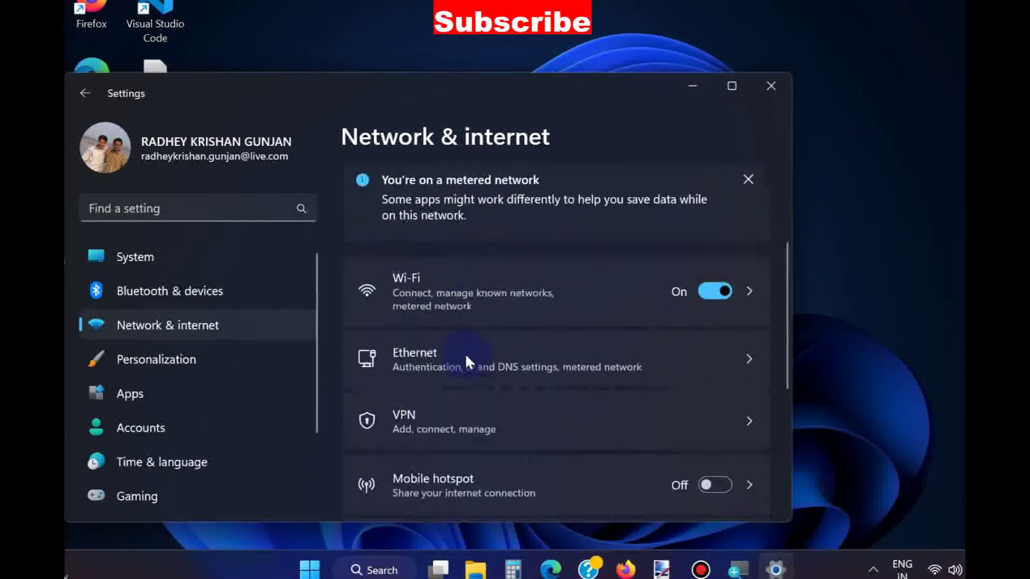
pyautogui.scroll(-1, 464, 353)
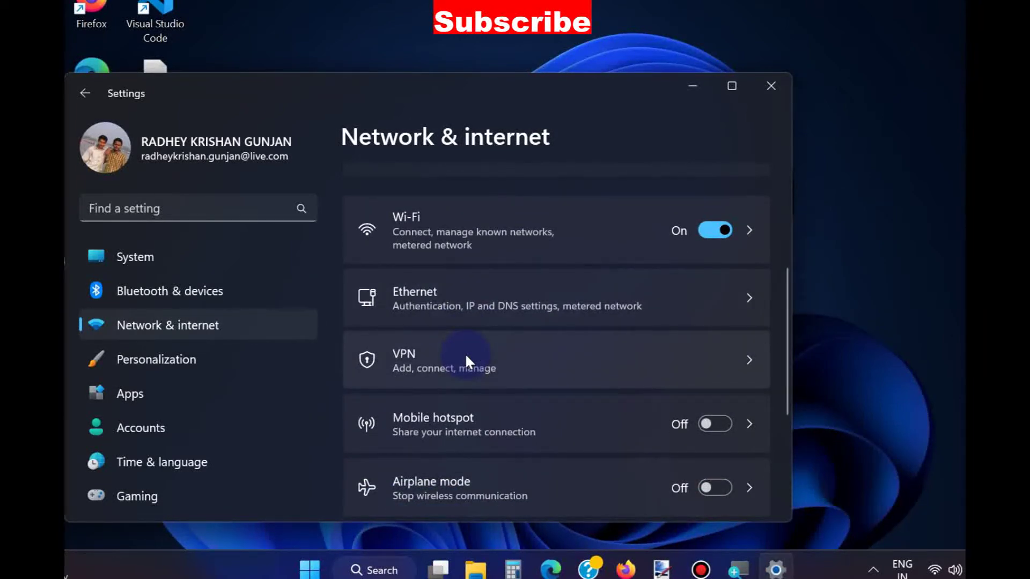
pyautogui.scroll(-4, 464, 353)
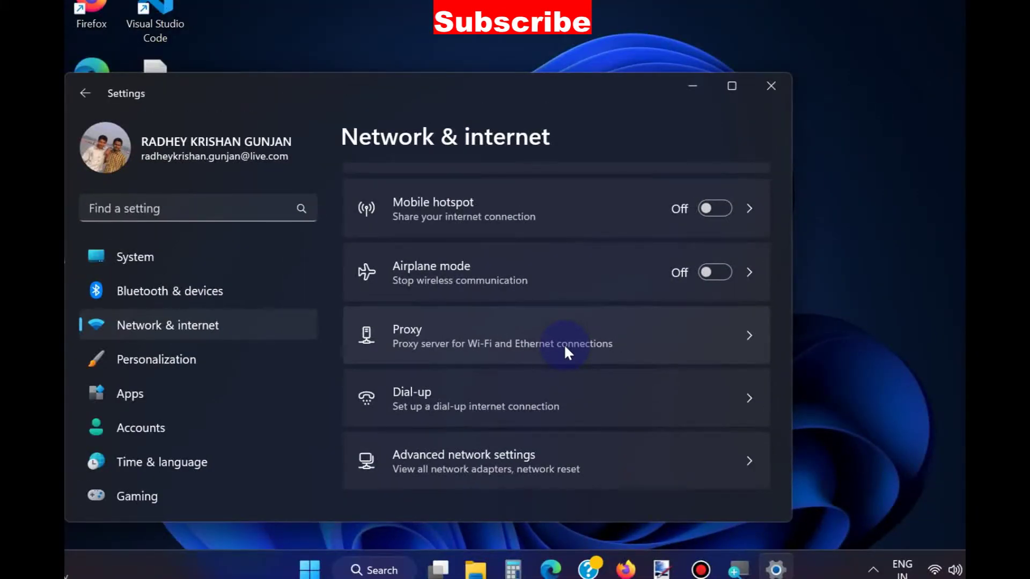
pyautogui.click(564, 343)
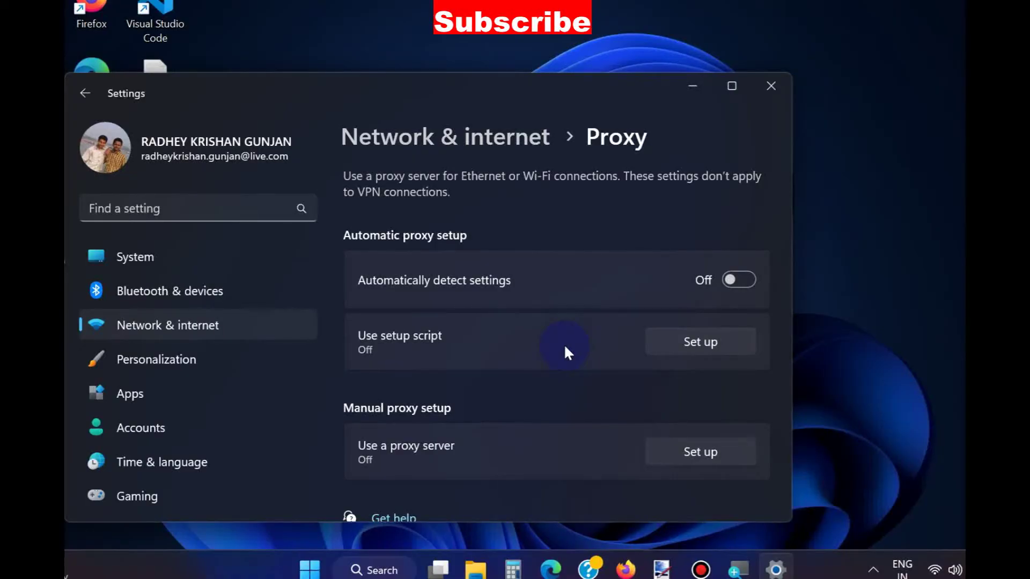
# Turn Use setup script off, save the change, and close Settings
pyautogui.scroll(-2, 564, 347)
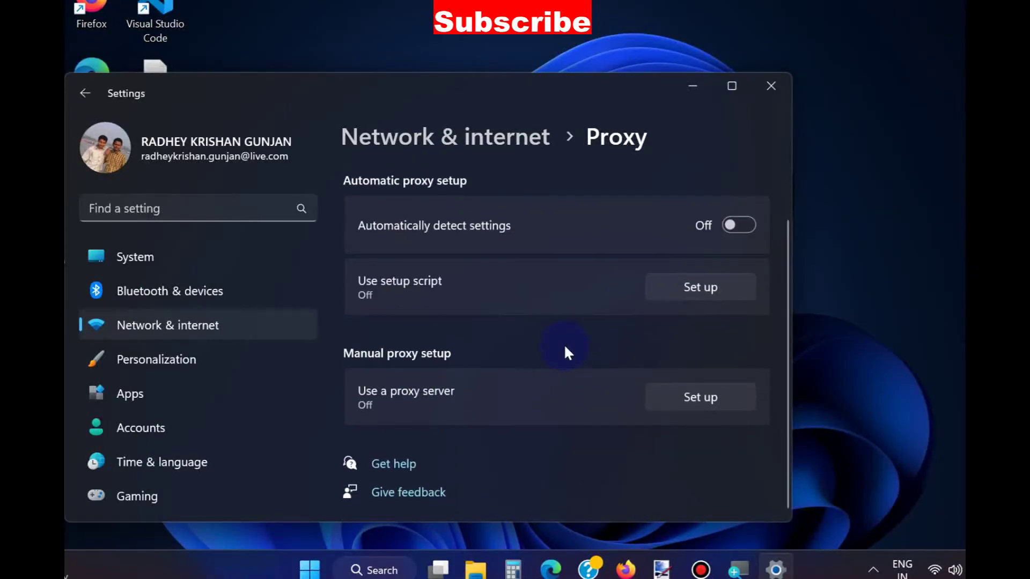
pyautogui.scroll(2, 564, 347)
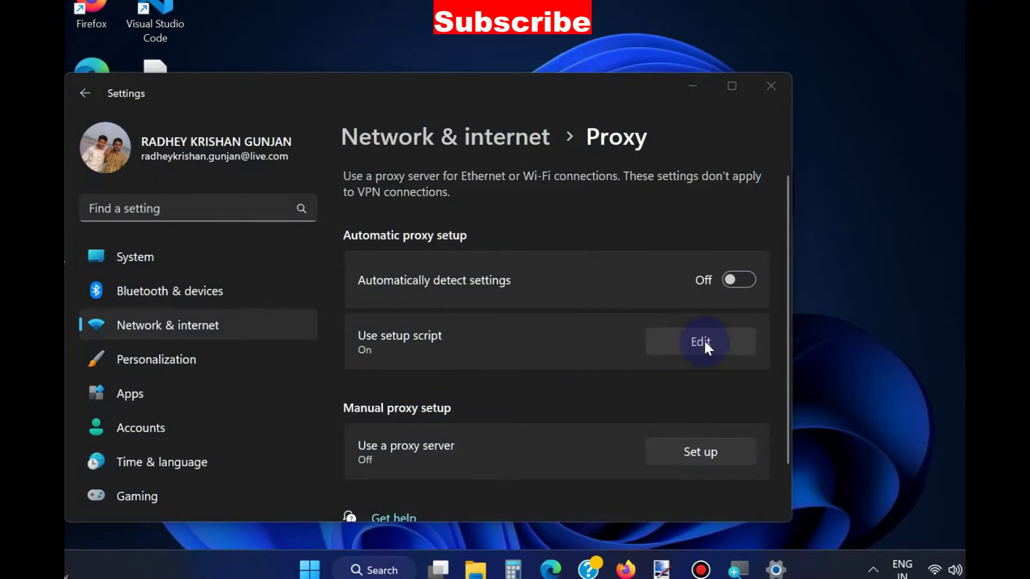
pyautogui.click(703, 342)
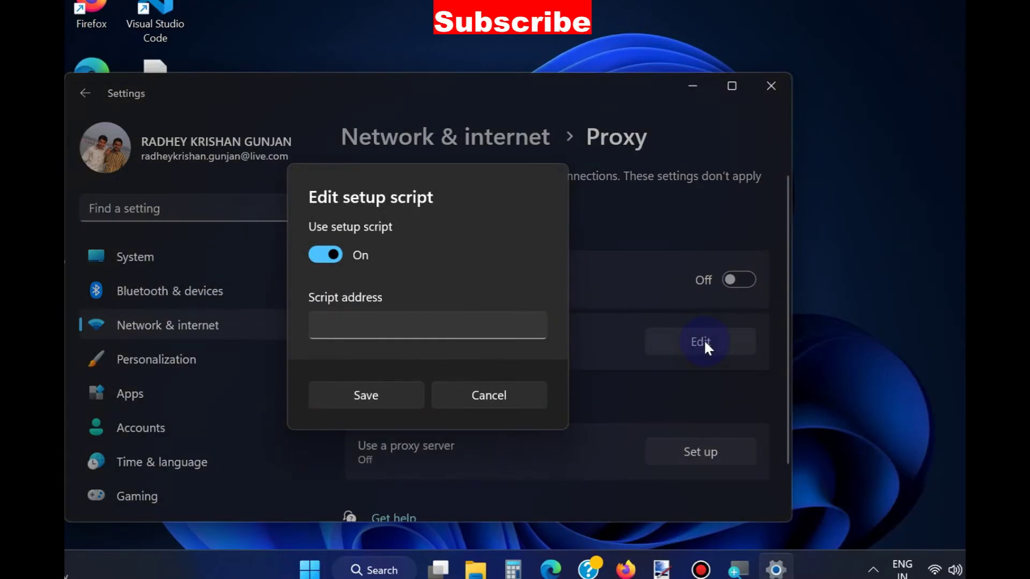
pyautogui.click(324, 254)
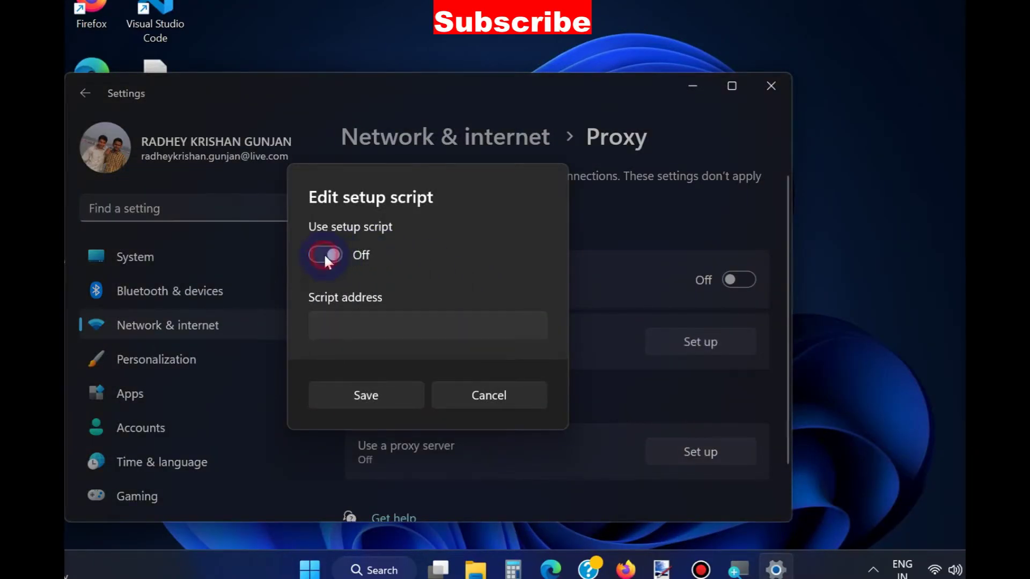
pyautogui.click(367, 391)
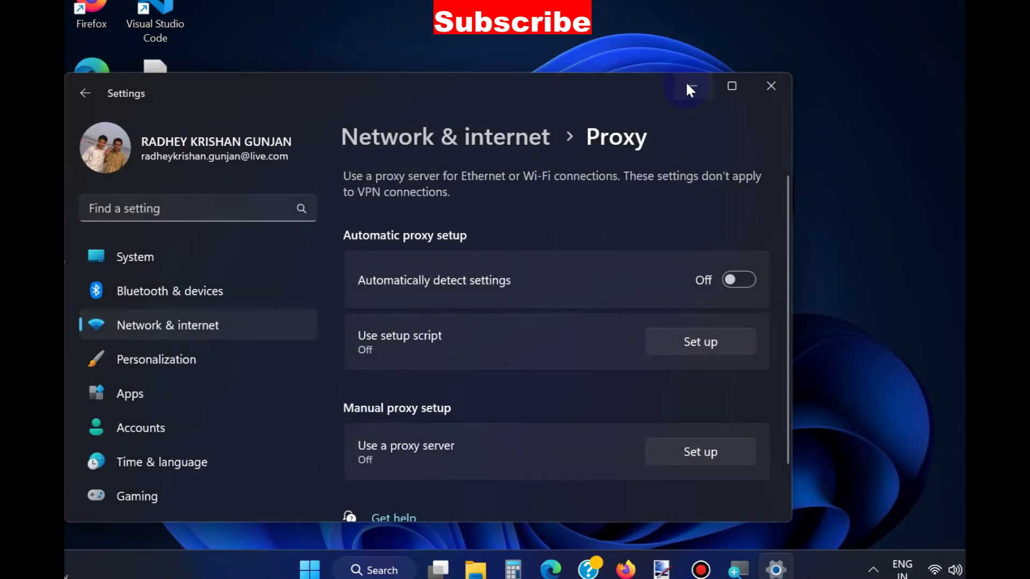
pyautogui.click(771, 85)
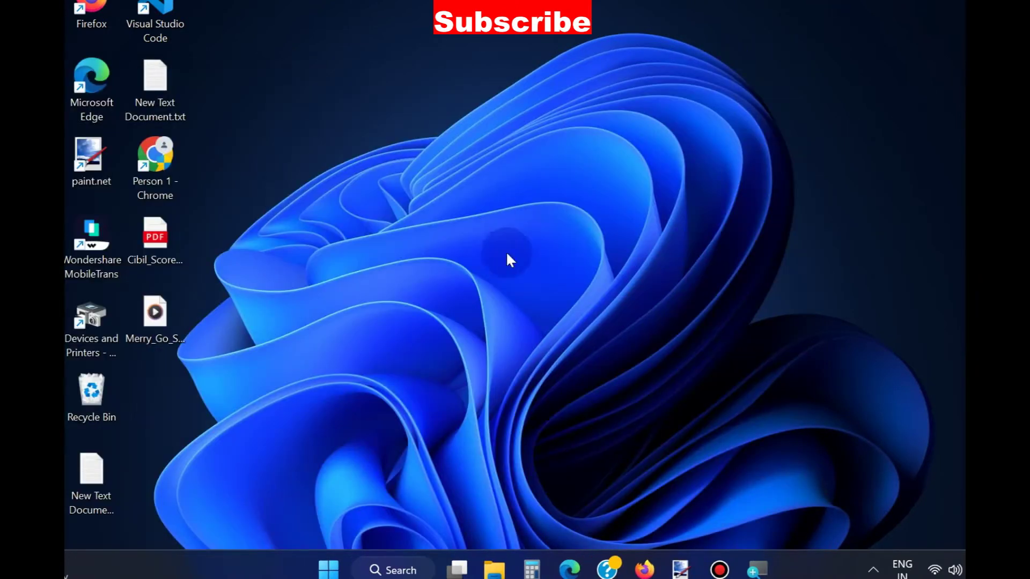
# Open Settings from the Start right-click menu and go to System > Troubleshoot > Other troubleshooters
pyautogui.rightClick(329, 569)
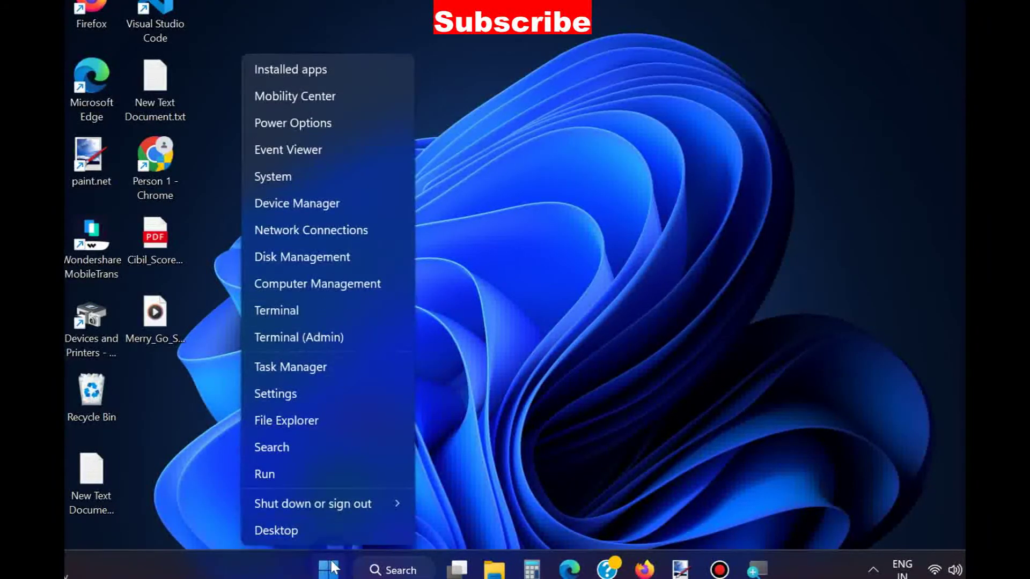
pyautogui.click(289, 395)
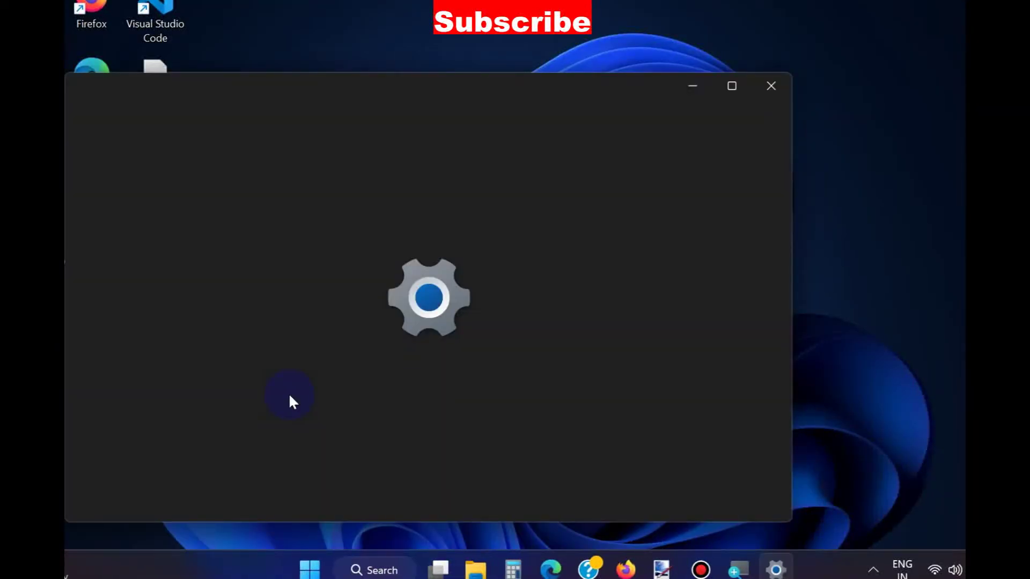
pyautogui.scroll(-5, 520, 445)
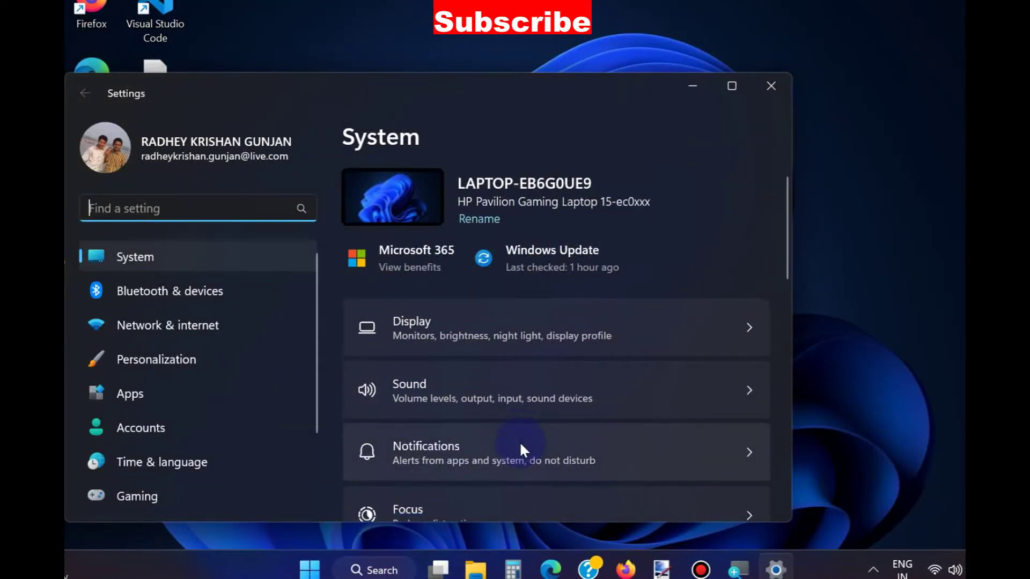
pyautogui.scroll(-5, 519, 442)
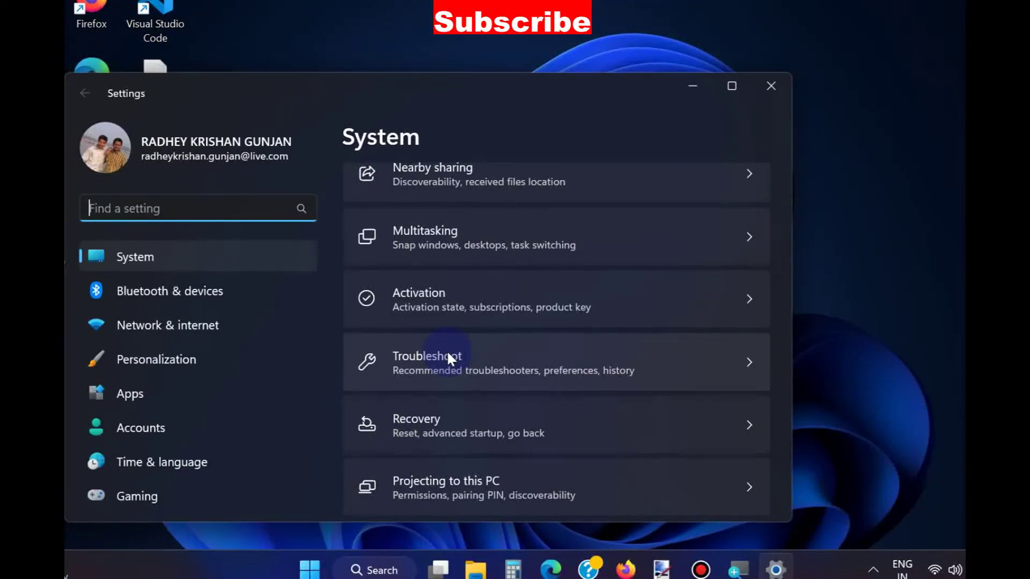
pyautogui.click(448, 354)
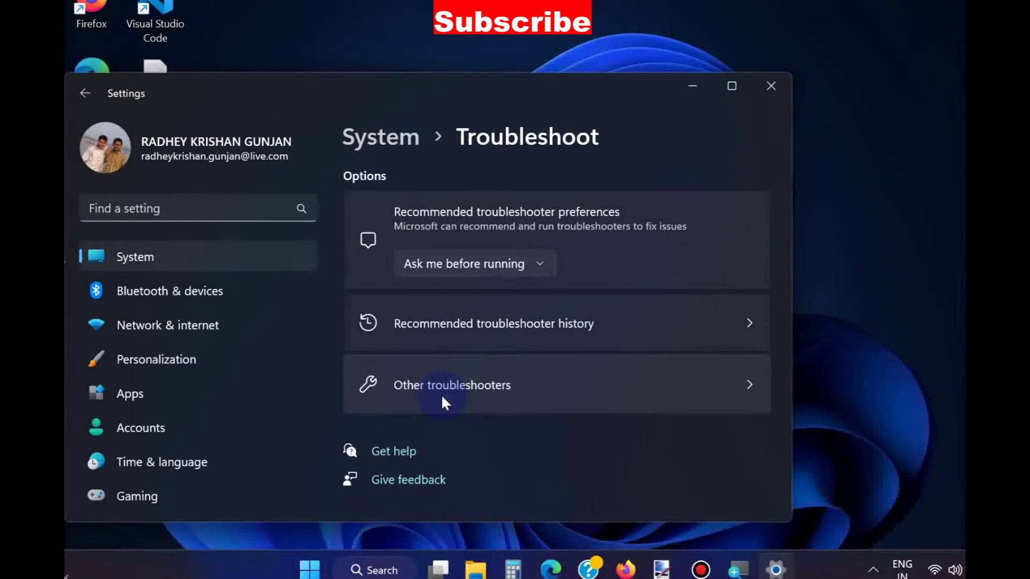
pyautogui.click(442, 396)
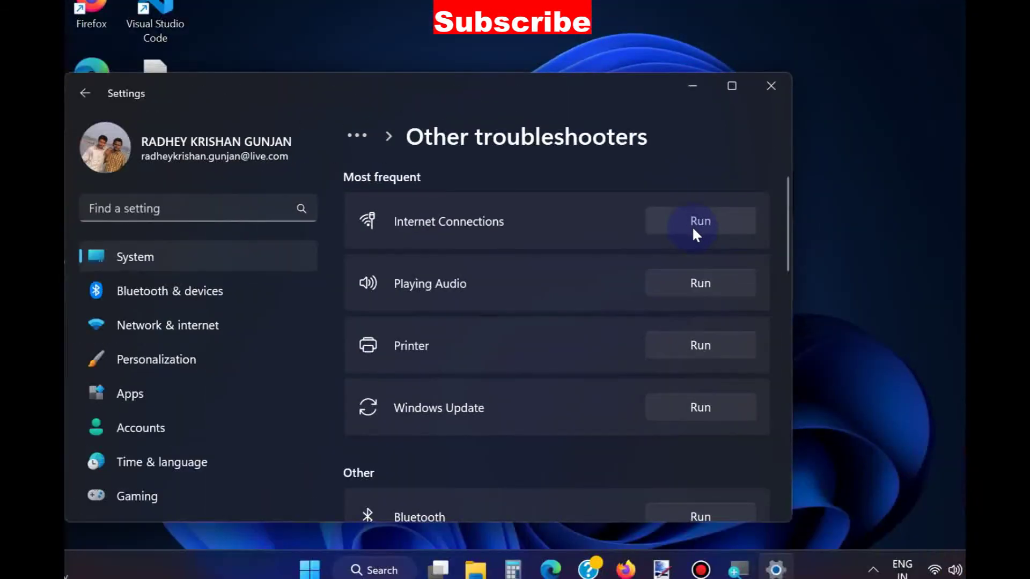
# Run the Internet Connections troubleshooter using Troubleshoot my connection to the Internet
pyautogui.click(694, 229)
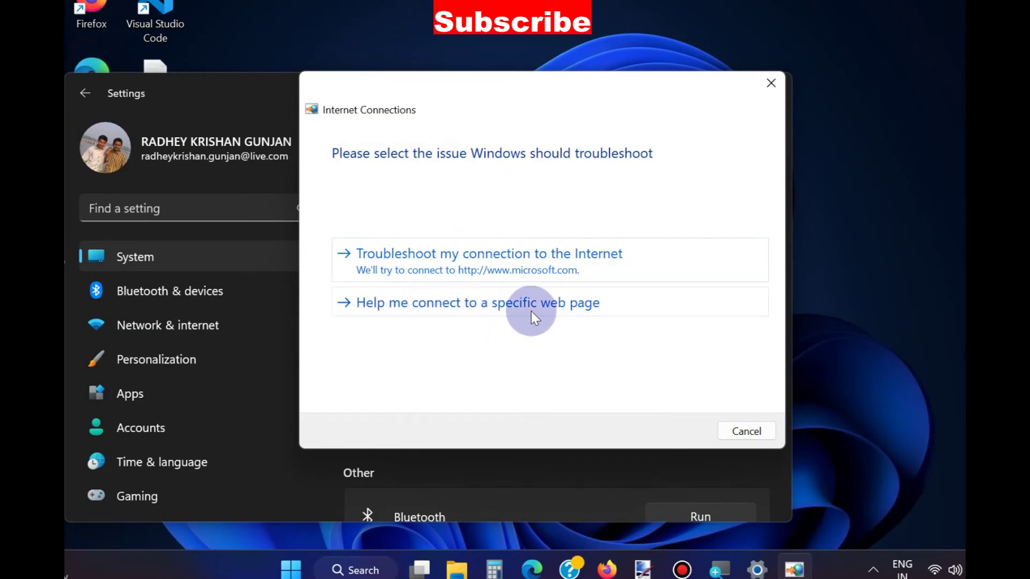
pyautogui.click(484, 307)
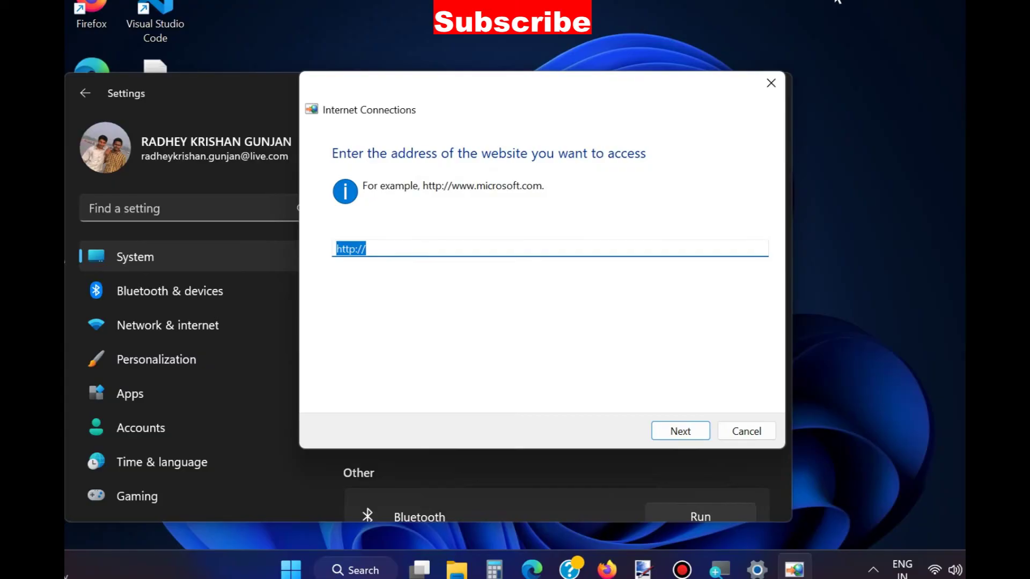
pyautogui.click(840, 1)
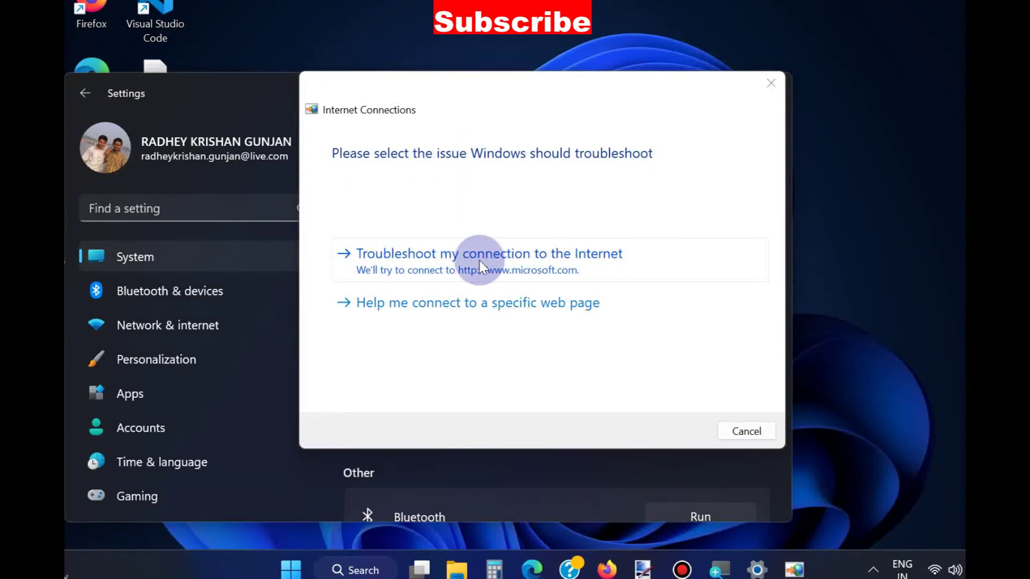
pyautogui.click(479, 261)
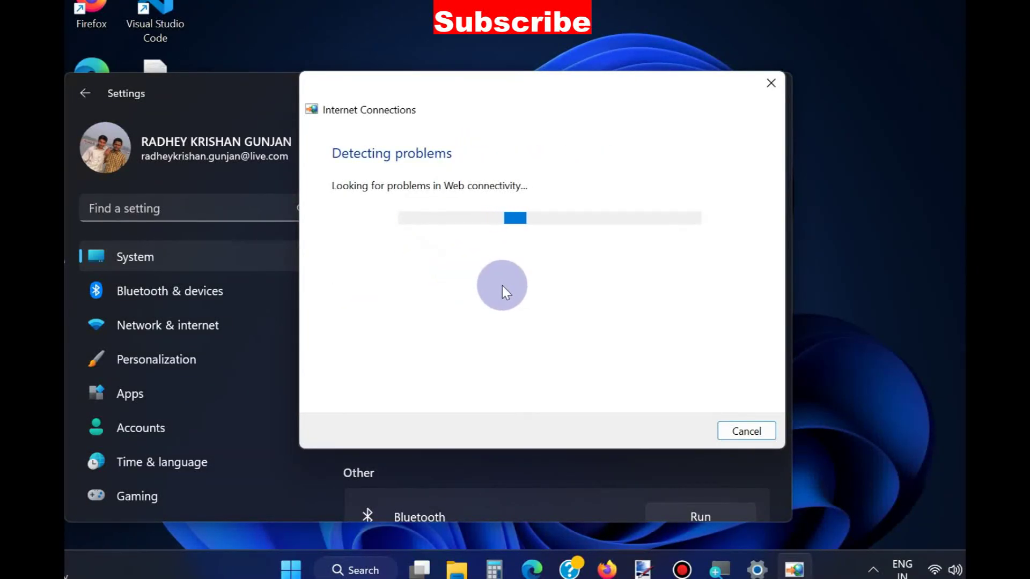